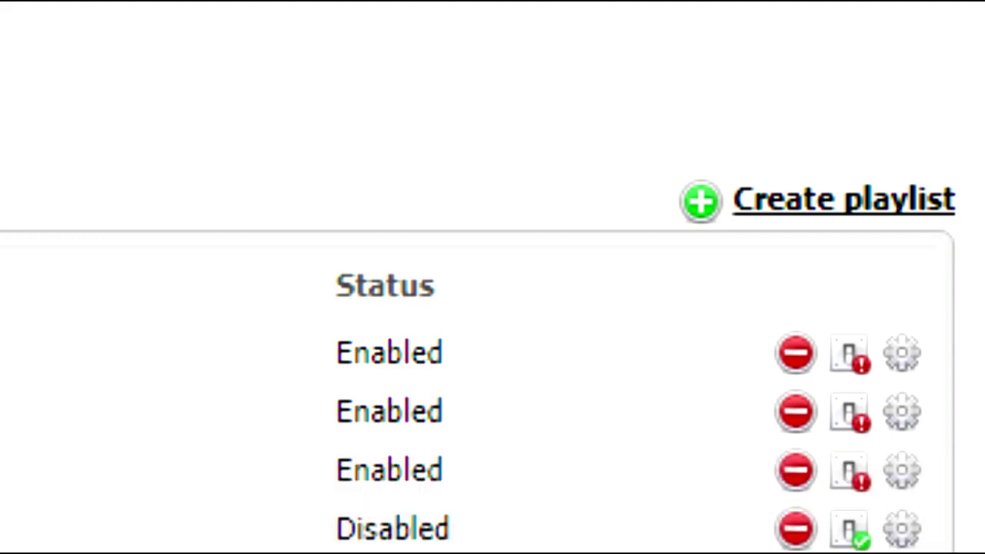
# Step: Create a playlist titled 'Jingles' of type Interval, repeating every 5 songs
pyautogui.click(843, 199)
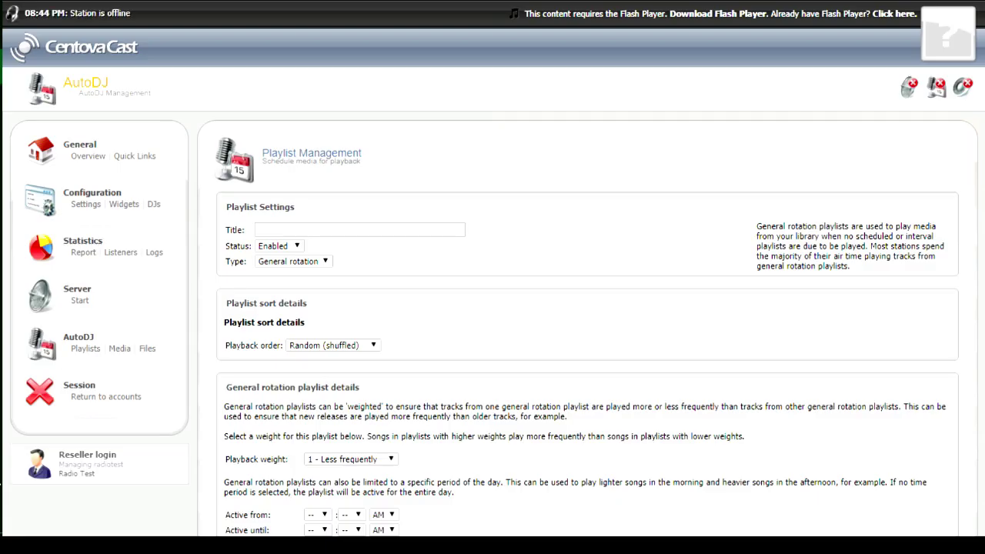
pyautogui.click(360, 230)
pyautogui.write('Jingles')
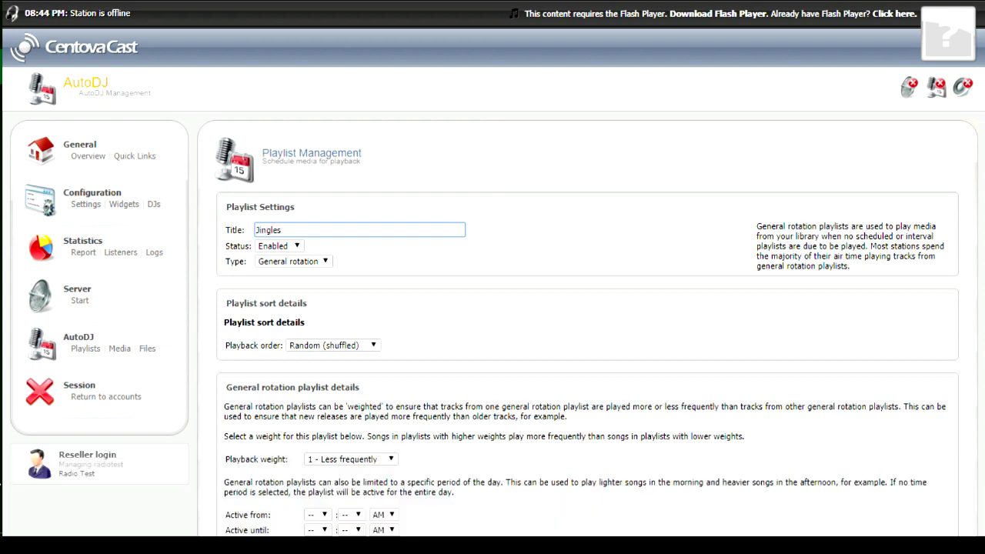
pyautogui.click(292, 260)
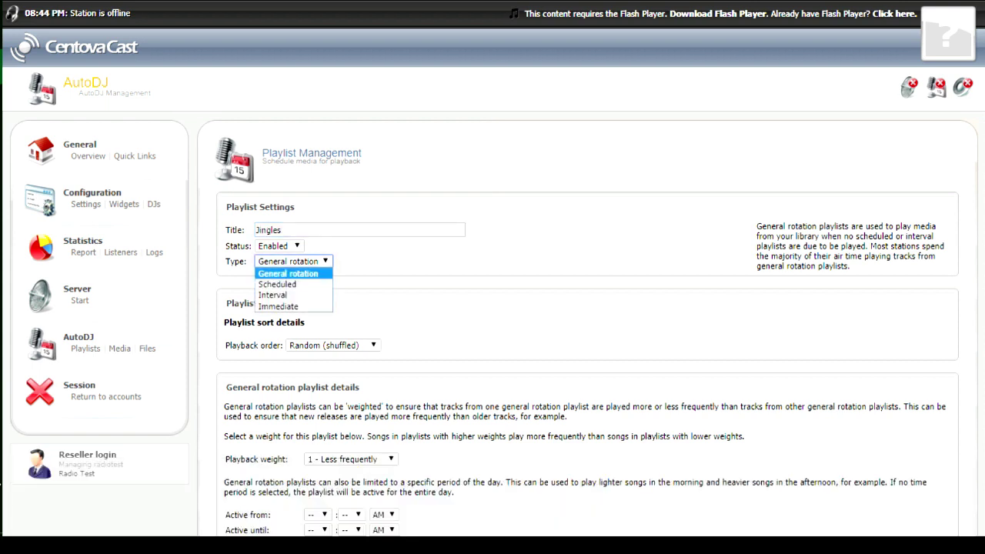
pyautogui.click(272, 295)
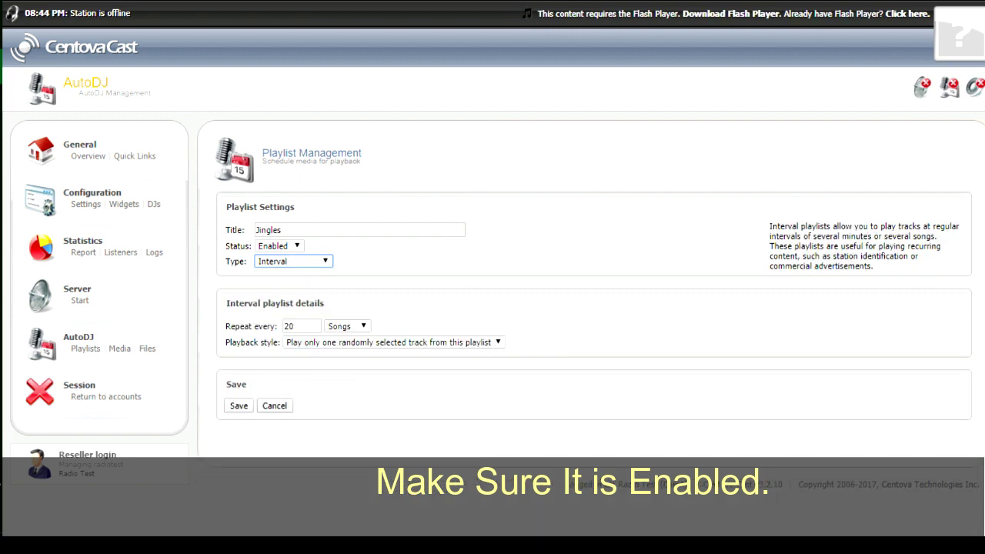
pyautogui.press('Tab')
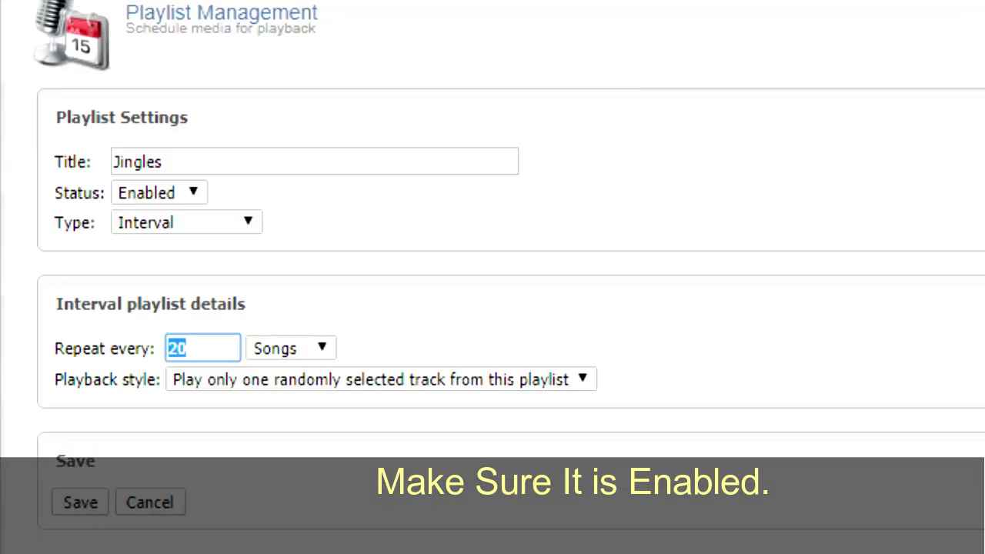
pyautogui.write('5')
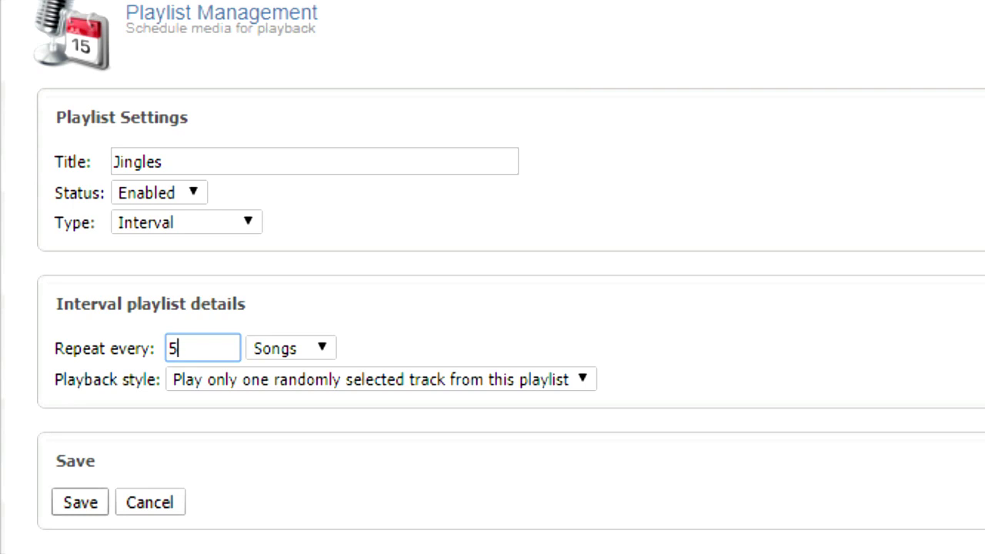
pyautogui.press('Tab')
pyautogui.press('Tab')
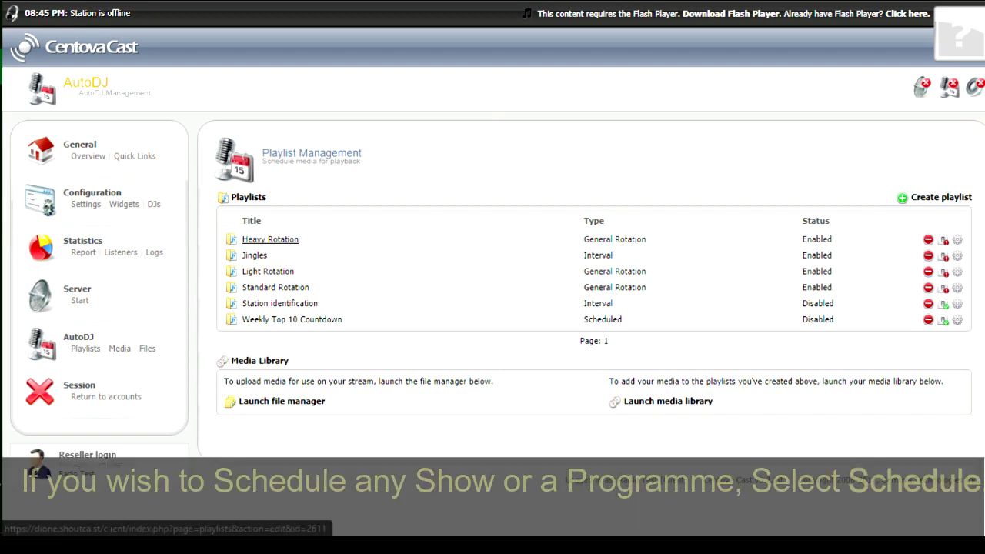
# Step: Set the Heavy Rotation playlist's playback weight to 10 and save it
pyautogui.click(270, 240)
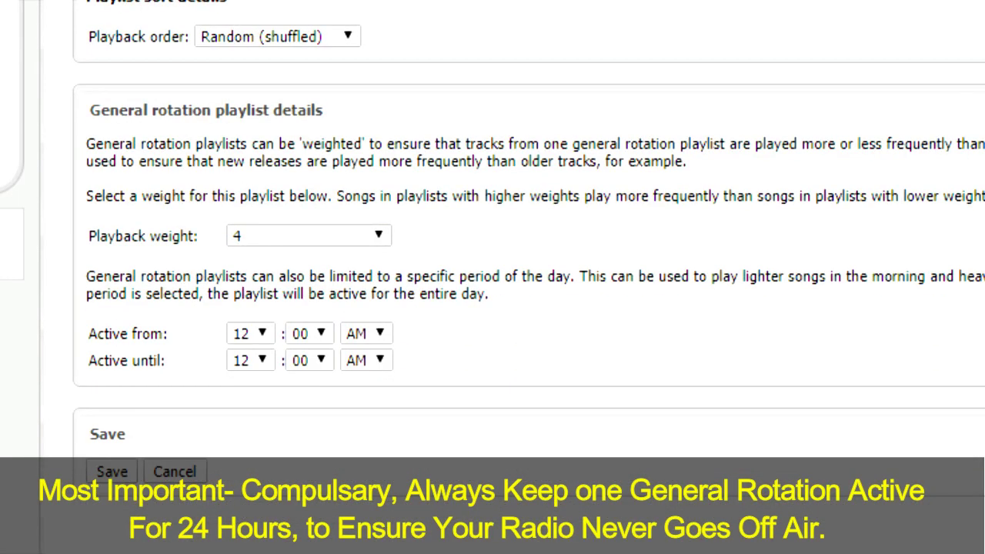
pyautogui.hotkey('alt', 'Down')
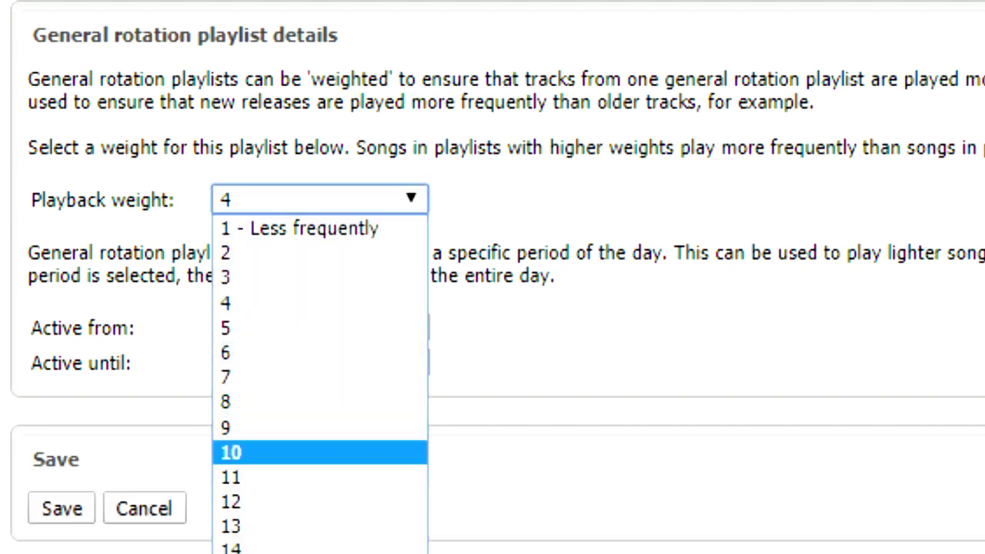
pyautogui.press('Return')
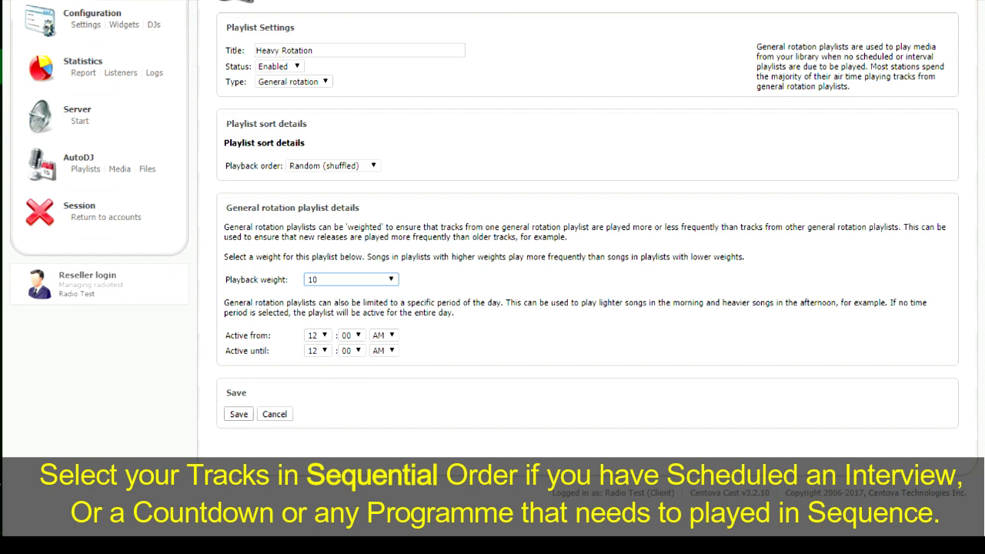
pyautogui.click(72, 477)
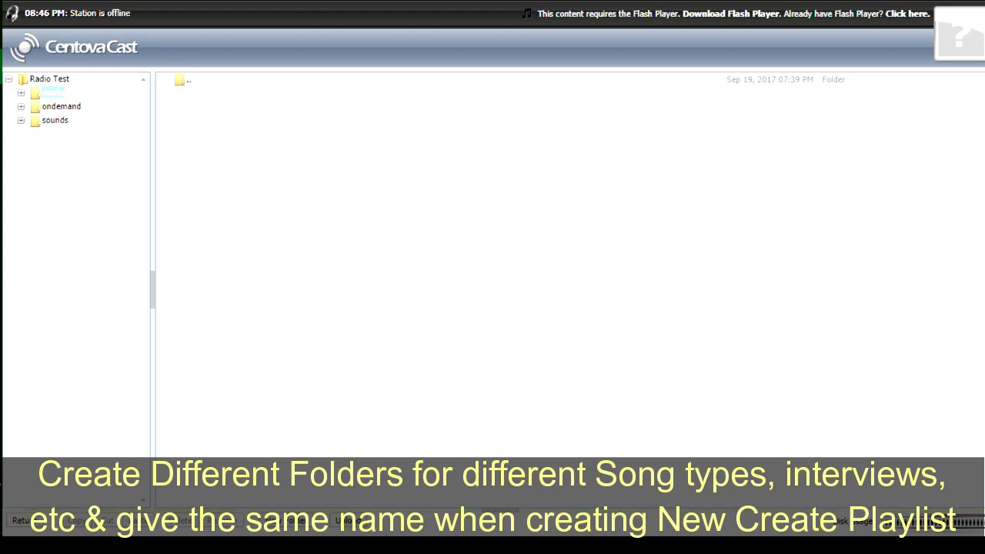
# Step: Add folders 'Jingles' and 'Music' under media, then select the Jingles folder
pyautogui.click(289, 520)
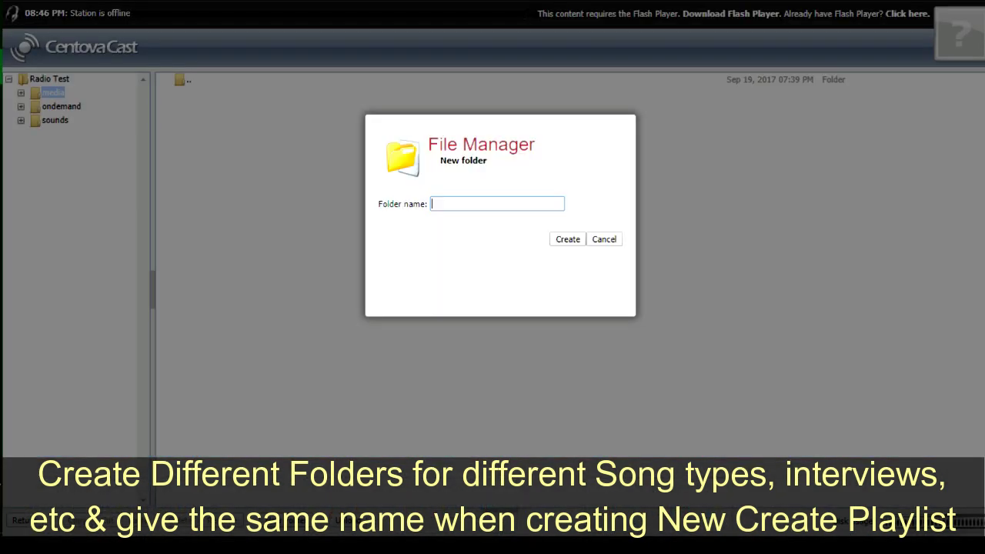
pyautogui.write('Jingles')
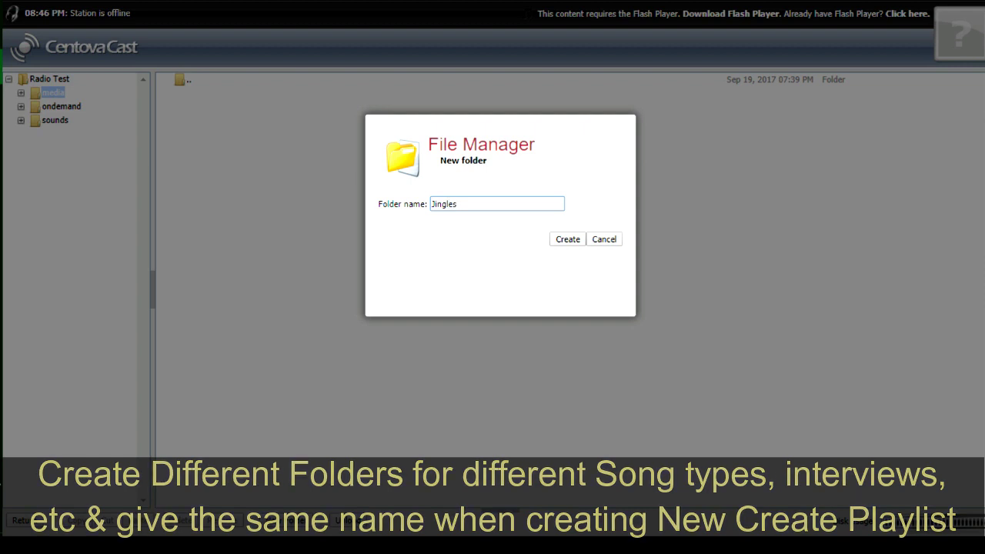
pyautogui.press('Return')
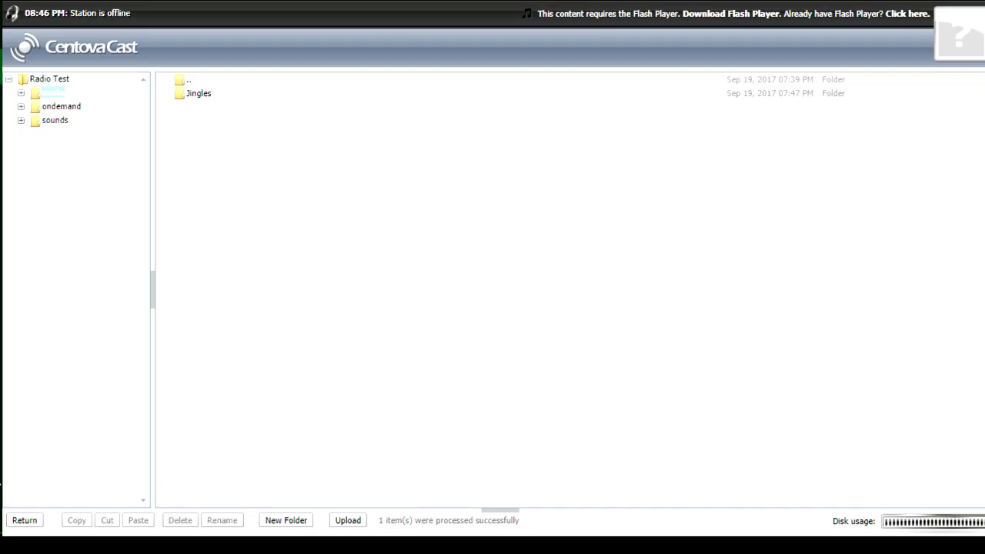
pyautogui.click(285, 520)
pyautogui.write('Music')
pyautogui.press('Return')
pyautogui.click(199, 94)
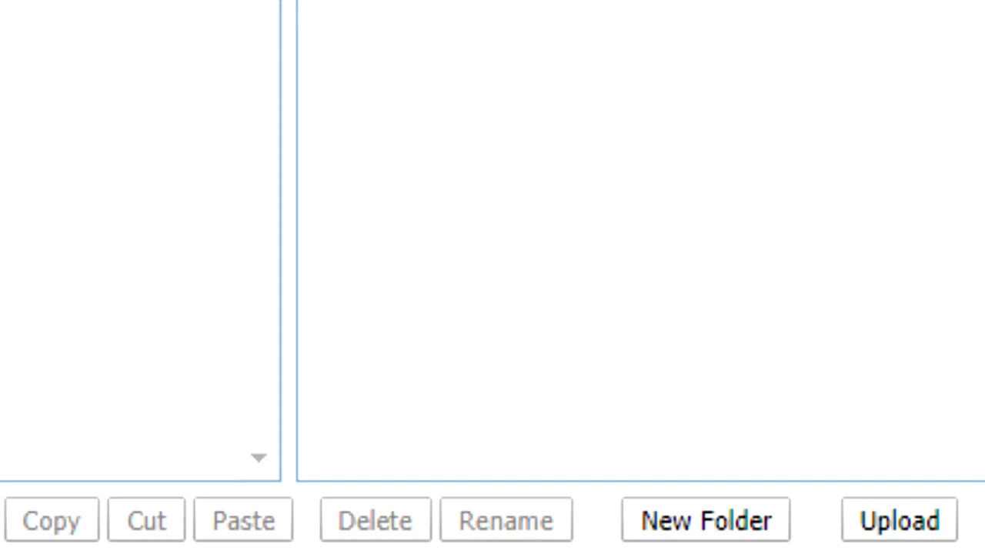
# Step: Upload the seven jingle MP3 files from the computer into the Jingles folder
pyautogui.click(899, 520)
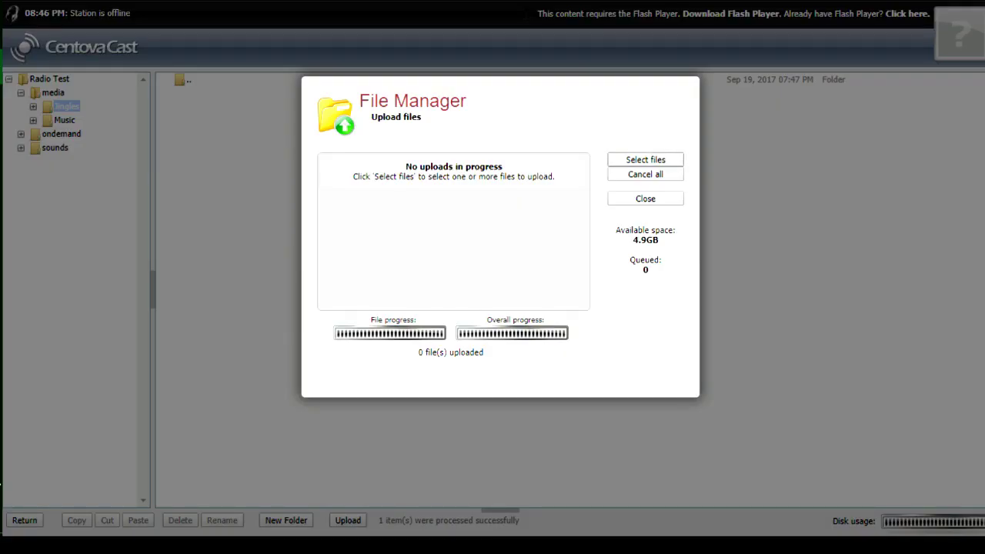
pyautogui.click(645, 159)
pyautogui.hotkey('shift', 'Down')
pyautogui.hotkey('shift', 'Down')
pyautogui.hotkey('shift', 'Down')
pyautogui.hotkey('shift', 'Down')
pyautogui.hotkey('shift', 'Down')
pyautogui.hotkey('shift', 'Down')
pyautogui.hotkey('shift', 'Down')
pyautogui.hotkey('shift', 'Down')
pyautogui.press('Return')
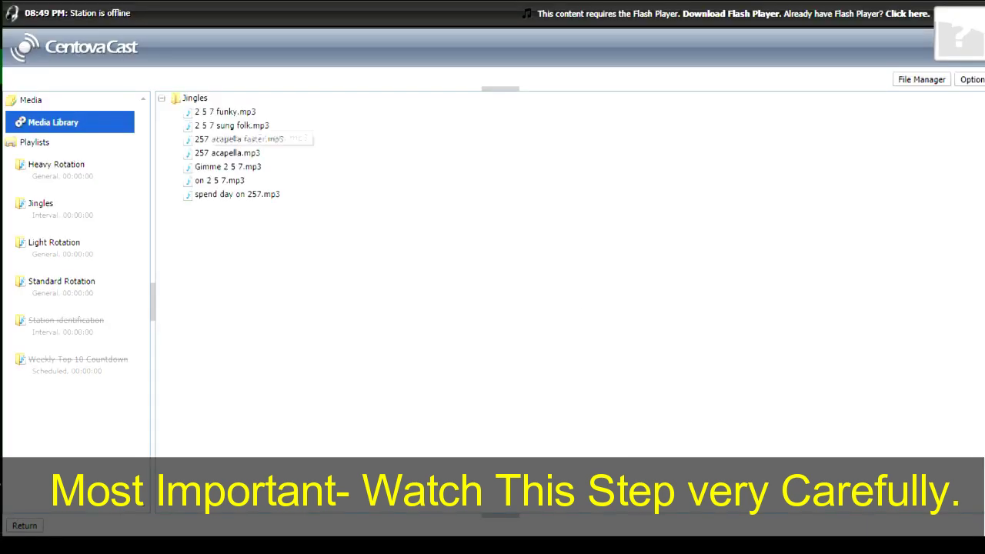
# Step: Drag the seven Jingles-folder MP3s into the Jingles playlist, bringing it to 00:00:40
pyautogui.click(224, 112)
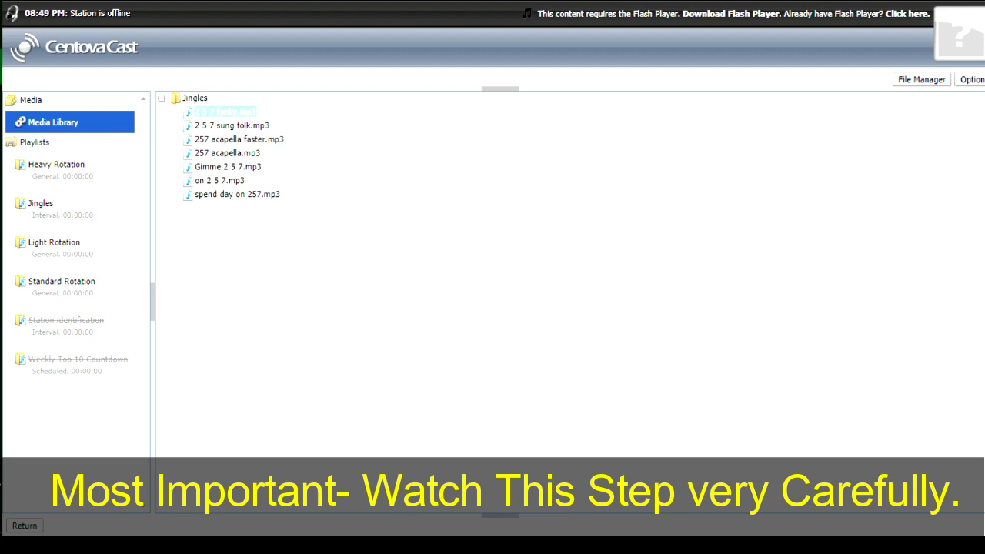
pyautogui.keyDown('shift'); pyautogui.click(237, 194); pyautogui.keyUp('shift')
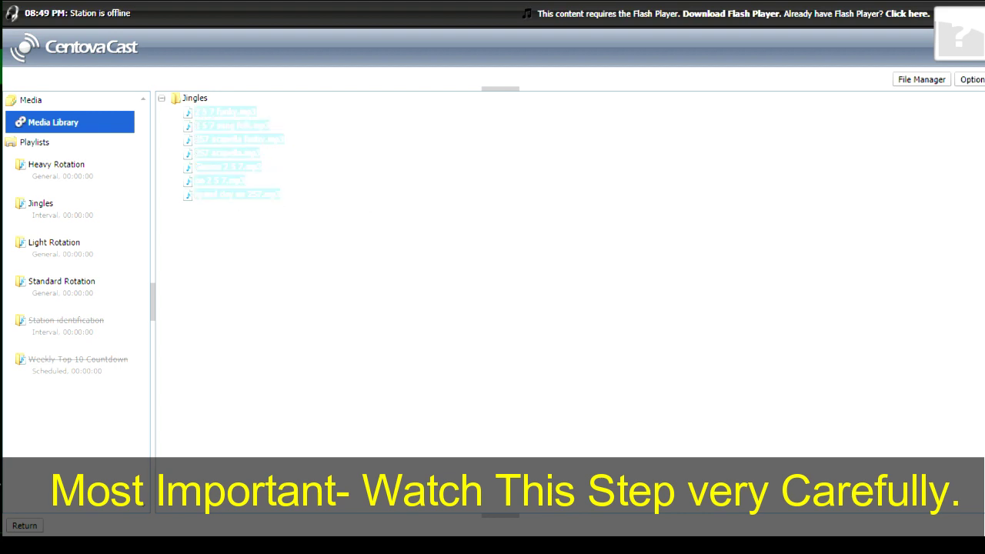
pyautogui.moveTo(227, 152); pyautogui.dragTo(49, 216)
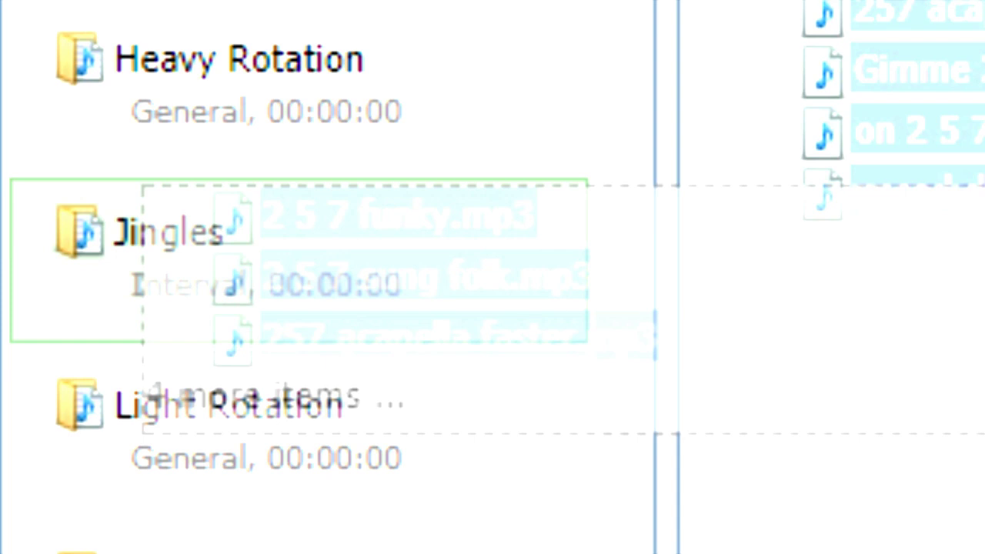
pyautogui.moveTo(458, 265); pyautogui.dragTo(458, 265)
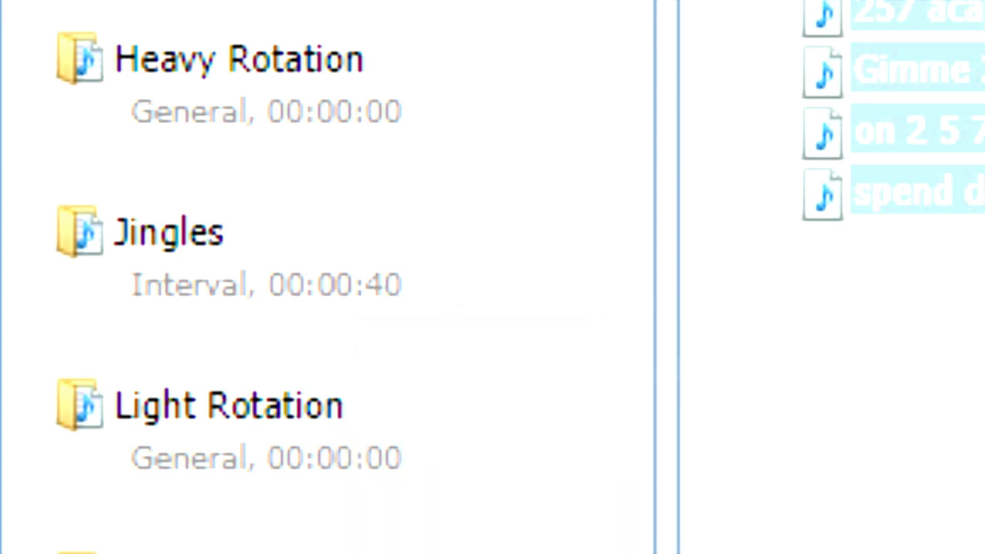
pyautogui.click(169, 232)
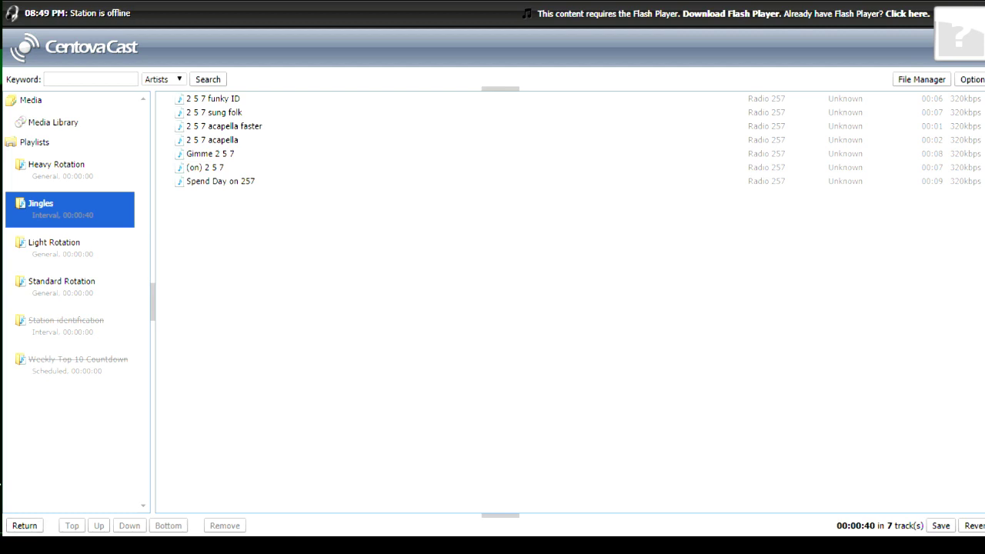
# Step: Return from the playlist editor to the account overview
pyautogui.click(24, 525)
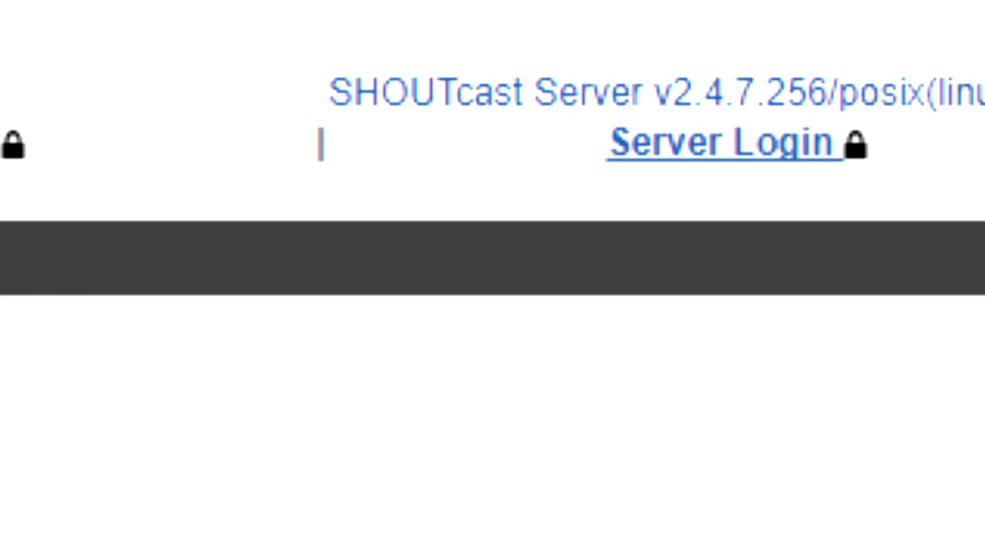
# Step: Log in to the SHOUTcast server administration with the admin password
pyautogui.click(723, 143)
pyautogui.write('********')
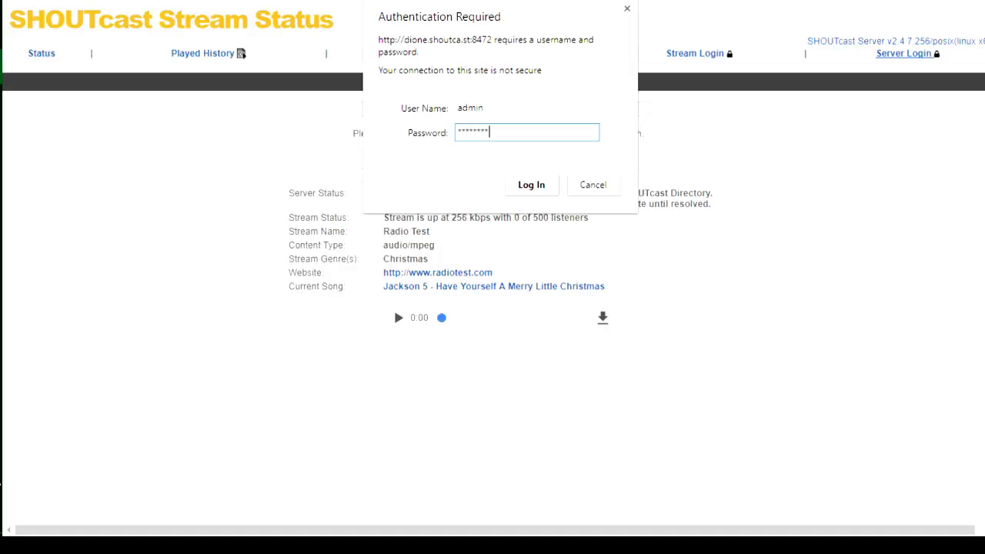
pyautogui.write('****')
pyautogui.press('Tab')
pyautogui.press('Return')
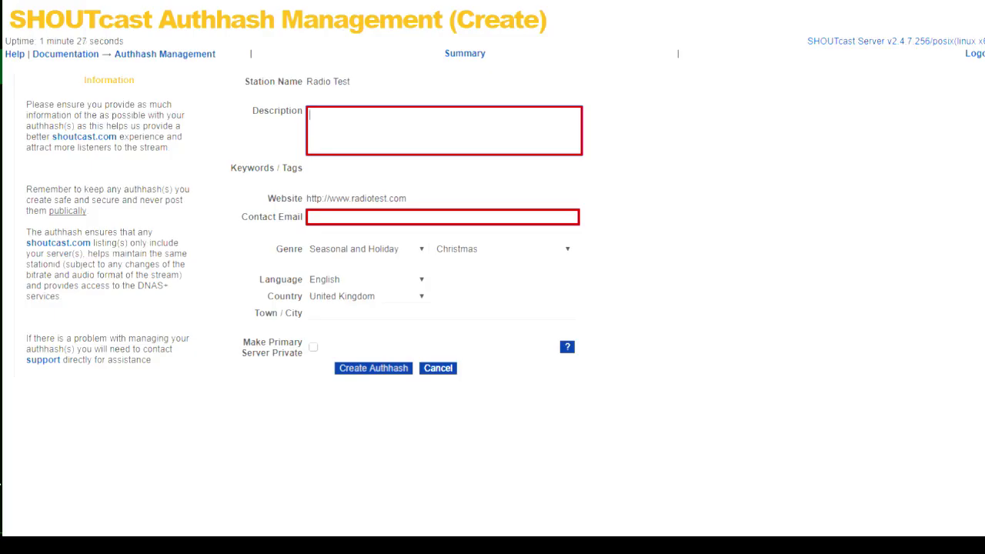
# Step: Create the authhash: description 'A test for my radio', keywords 'Christmas, Music, Radio', contact e-mail, town Plymouth
pyautogui.write('A test for my radio')
pyautogui.press('Tab')
pyautogui.write('Christmas, Music, Radio')
pyautogui.press('Tab')
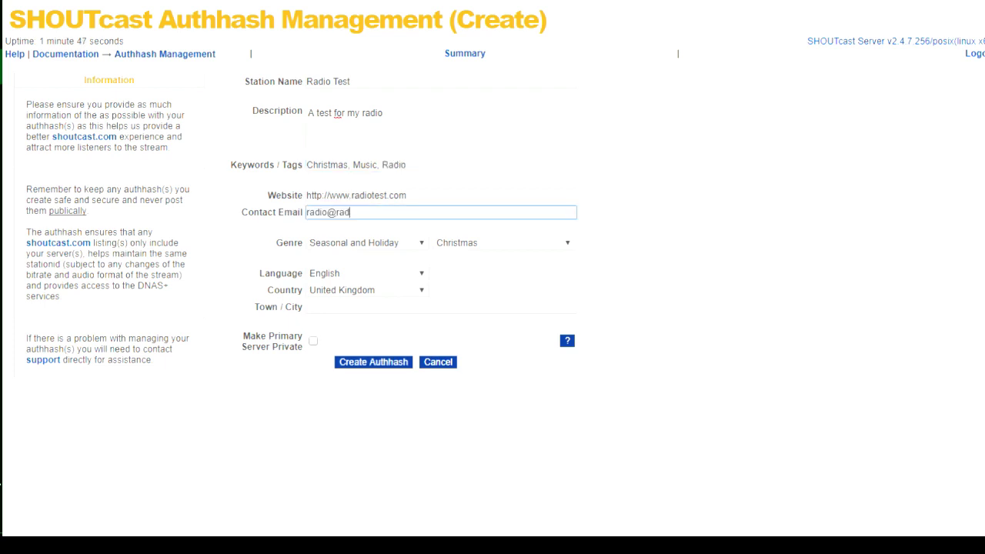
pyautogui.press('Tab')
pyautogui.press('Tab')
pyautogui.press('Tab')
pyautogui.press('Tab')
pyautogui.press('Tab')
pyautogui.write('Plymouth')
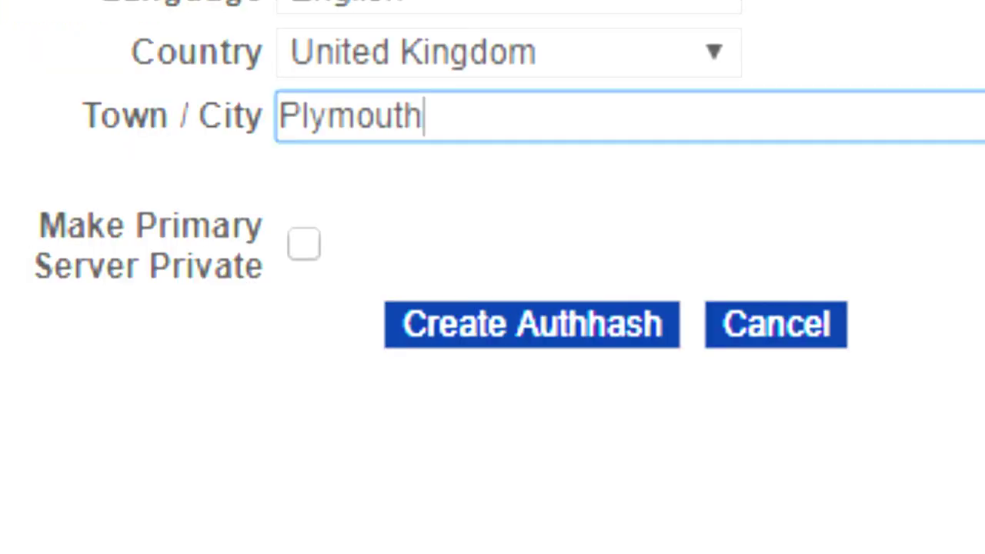
pyautogui.press('Return')
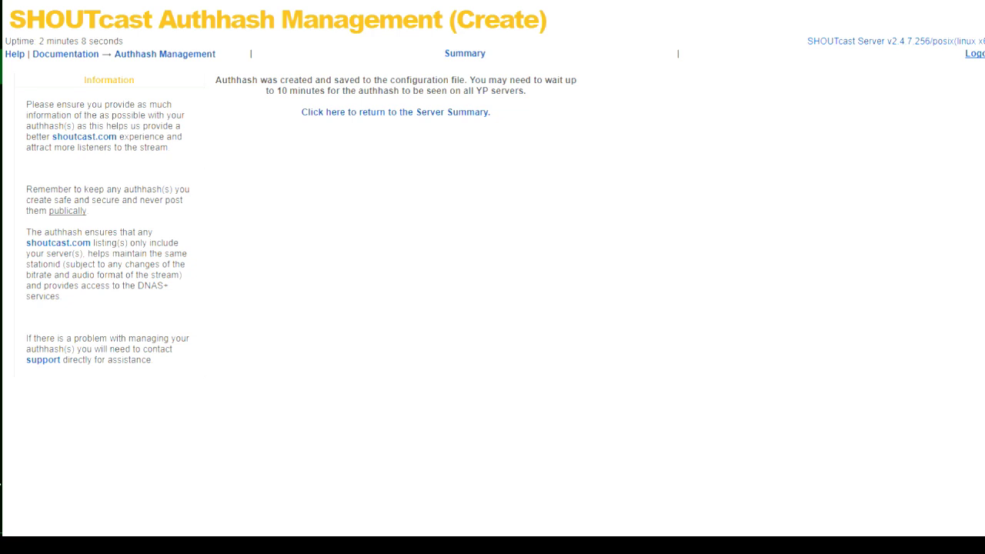